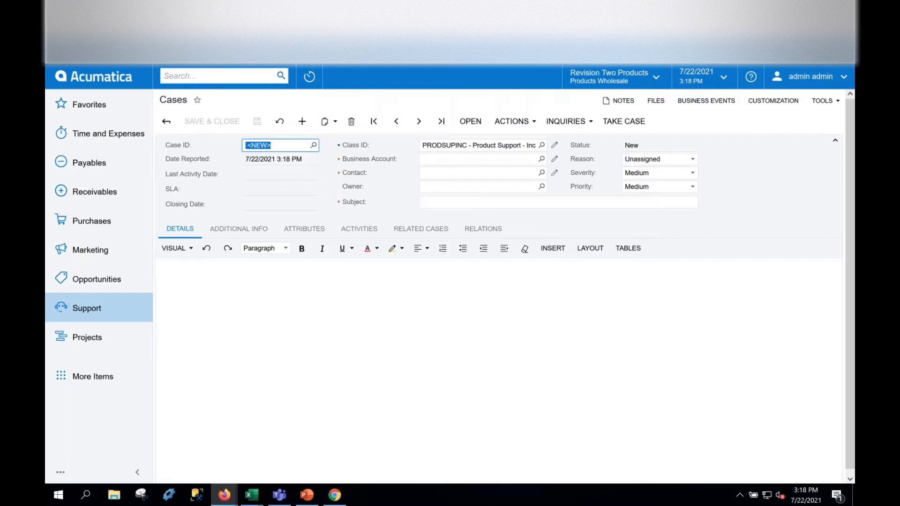
# Step: Set the new case's business account to LASERWORKS - LaserWorks
pyautogui.click(465, 159)
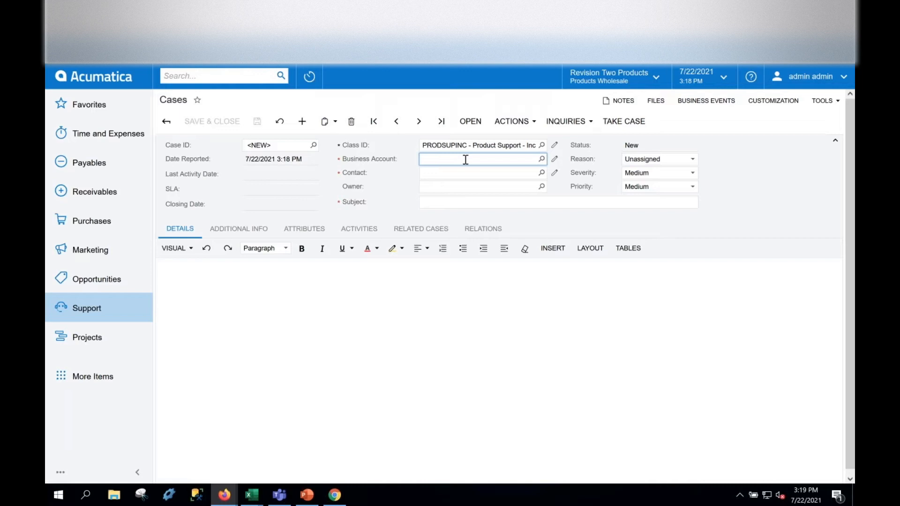
pyautogui.write('laserworks')
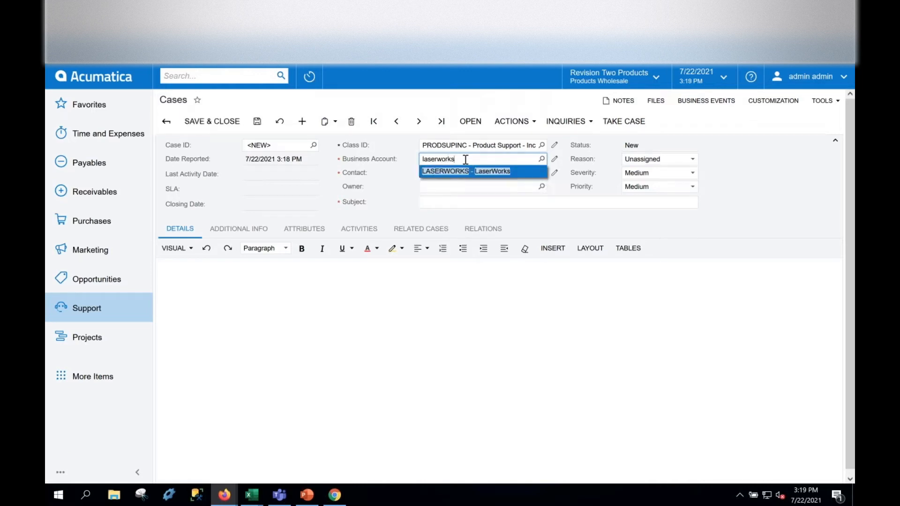
pyautogui.press('Tab')
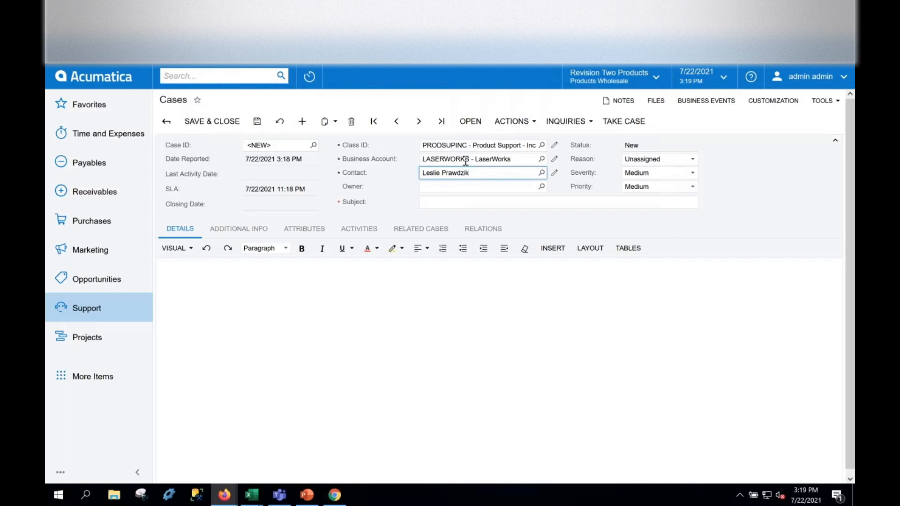
# Step: Copy the subject "Defective power supply cable" from the Outlook email into the Acumatica case's Subject
pyautogui.click(435, 203)
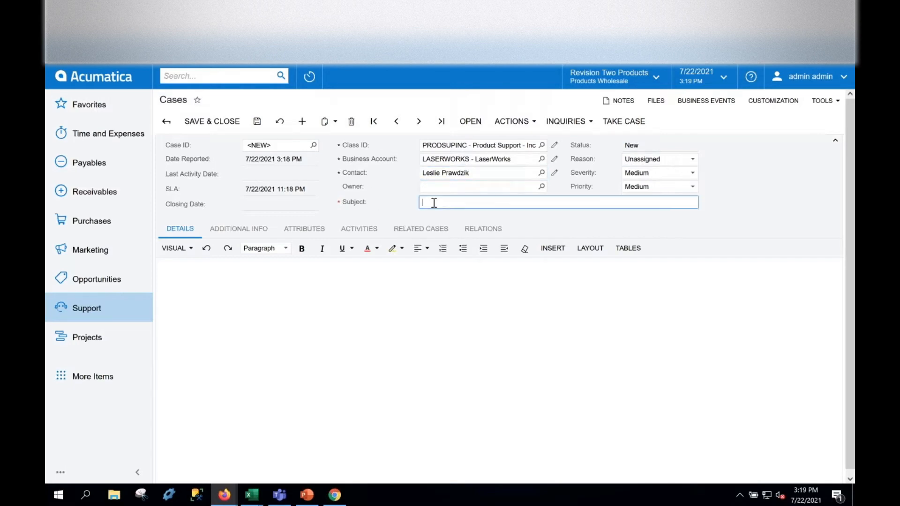
pyautogui.click(399, 10)
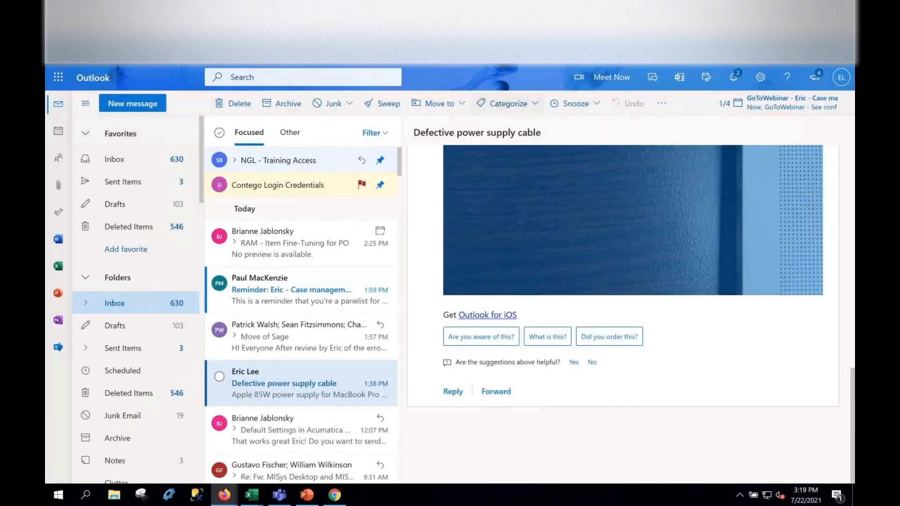
pyautogui.click(541, 134)
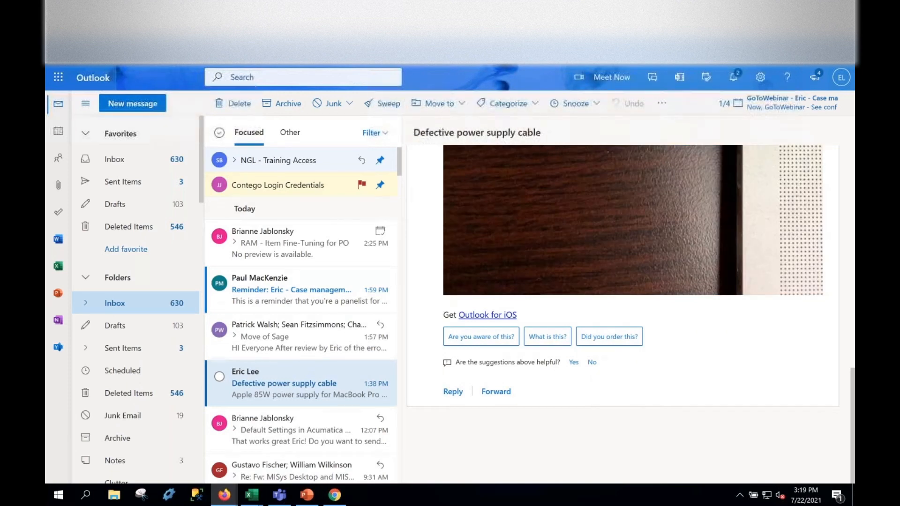
pyautogui.moveTo(415, 133); pyautogui.dragTo(546, 136)
pyautogui.hotkey('ctrl', 'c')
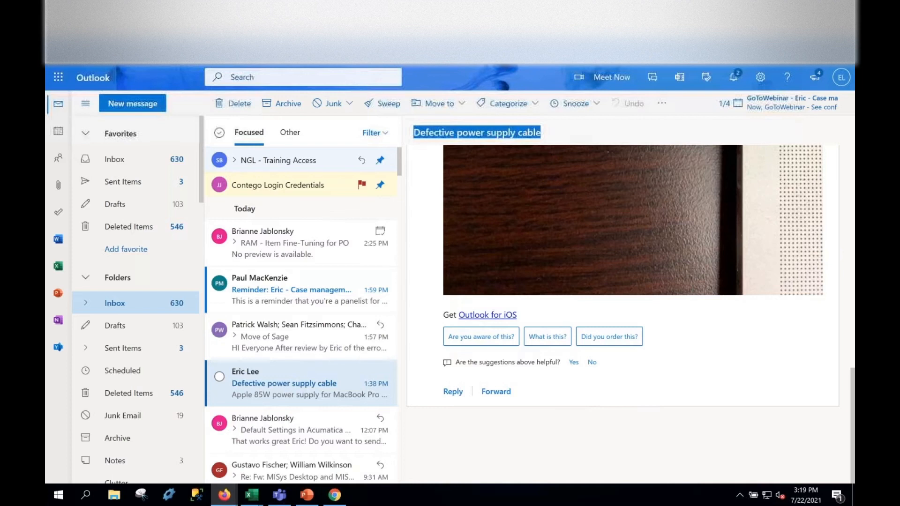
pyautogui.click(450, 11)
pyautogui.hotkey('ctrl', 'v')
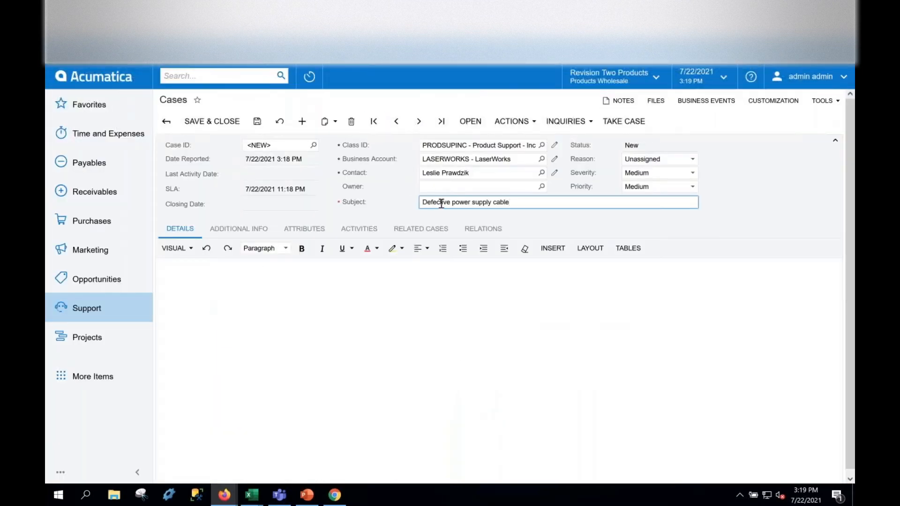
# Step: Copy the power supply email's body text and photo from Outlook into the Acumatica case's details
pyautogui.click(136, 11)
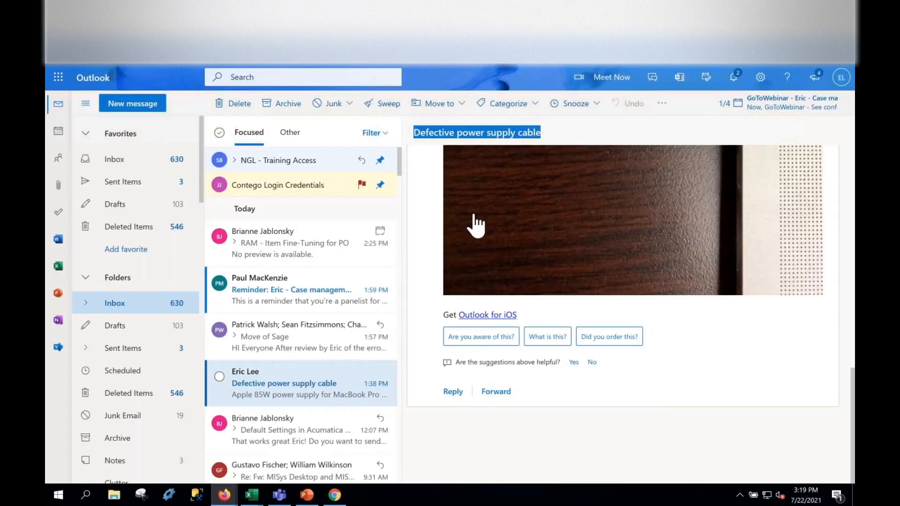
pyautogui.scroll(10, 476, 217)
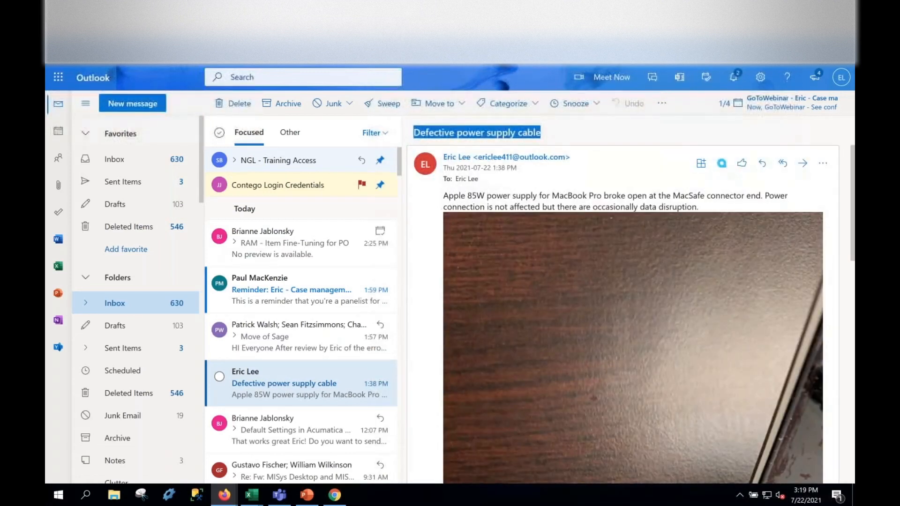
pyautogui.moveTo(443, 195); pyautogui.dragTo(711, 370)
pyautogui.hotkey('ctrl', 'c')
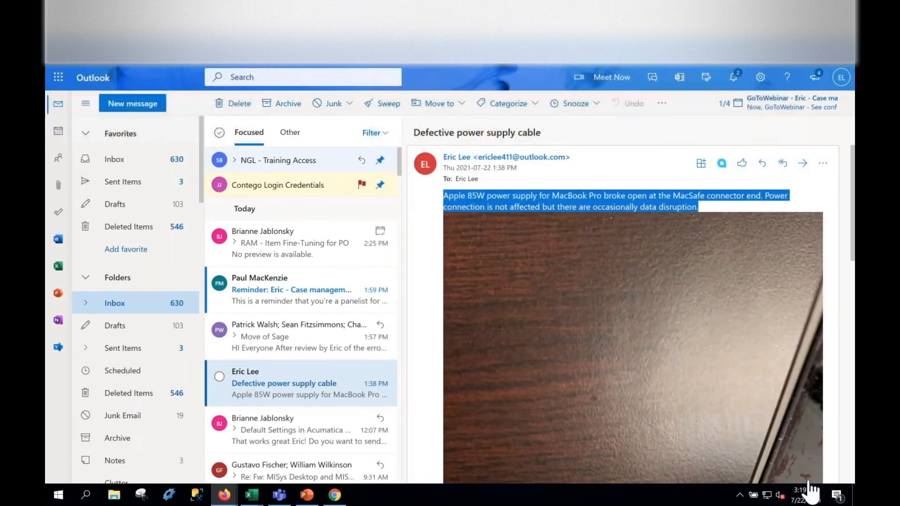
pyautogui.scroll(-10, 830, 440)
pyautogui.moveTo(828, 428); pyautogui.dragTo(826, 441)
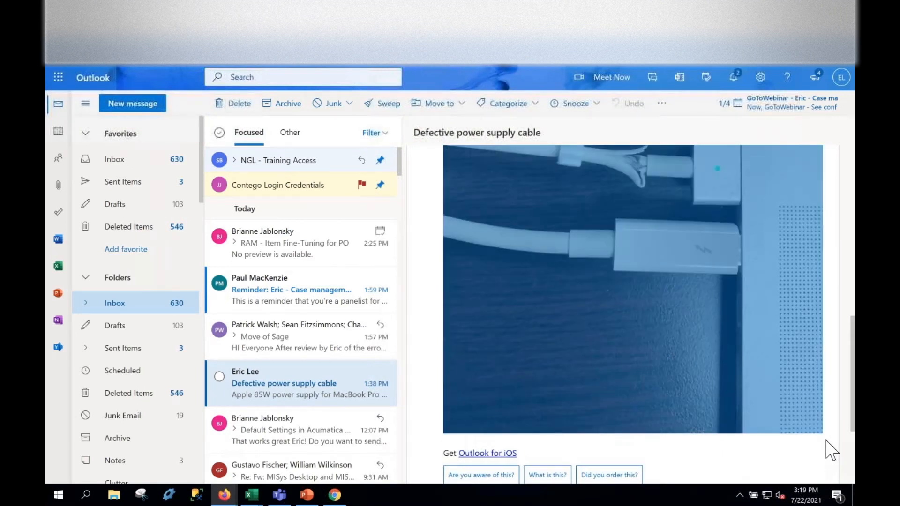
pyautogui.click(282, 10)
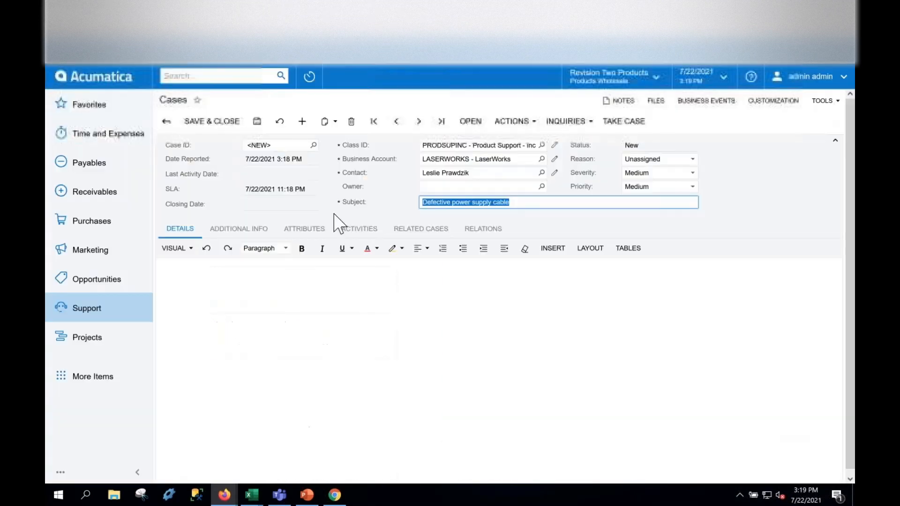
pyautogui.click(226, 278)
pyautogui.hotkey('ctrl', 'v')
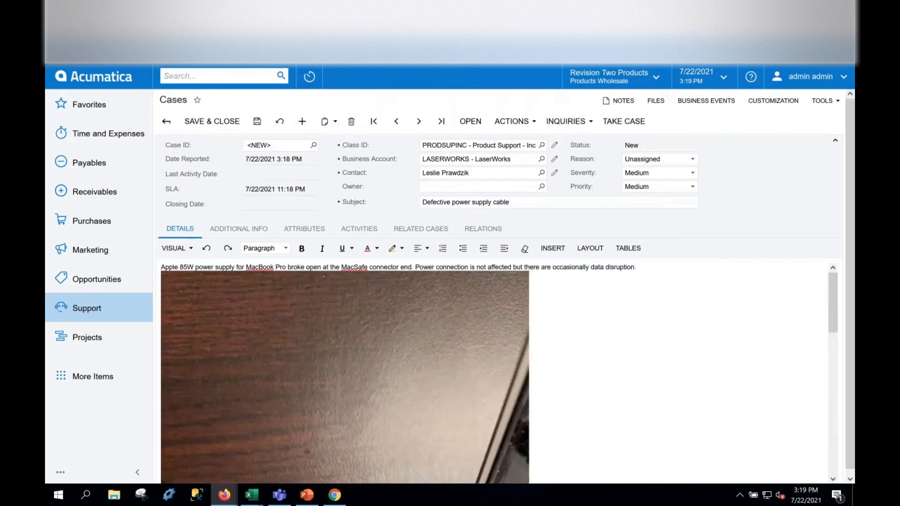
# Step: Resize the pasted photo to the medium 200 px width and put it on its own line below the description
pyautogui.scroll(-5, 339, 377)
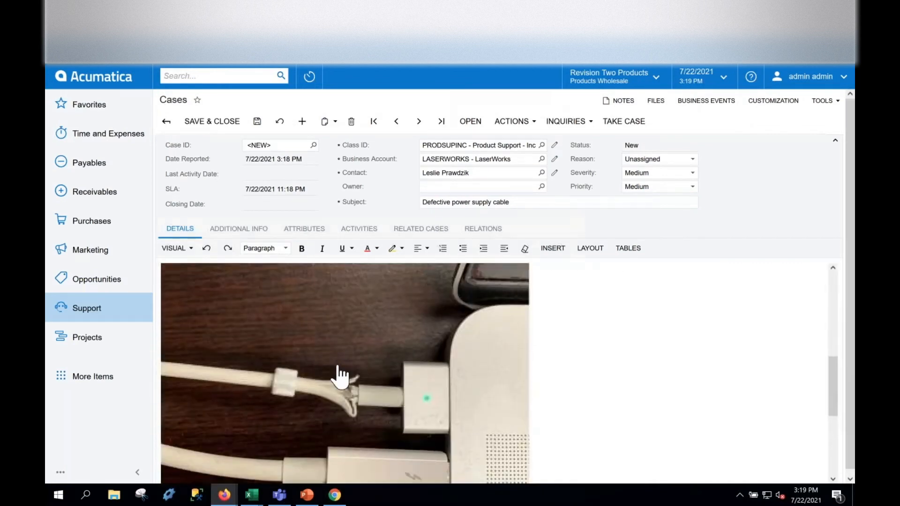
pyautogui.click(342, 368)
pyautogui.click(308, 186)
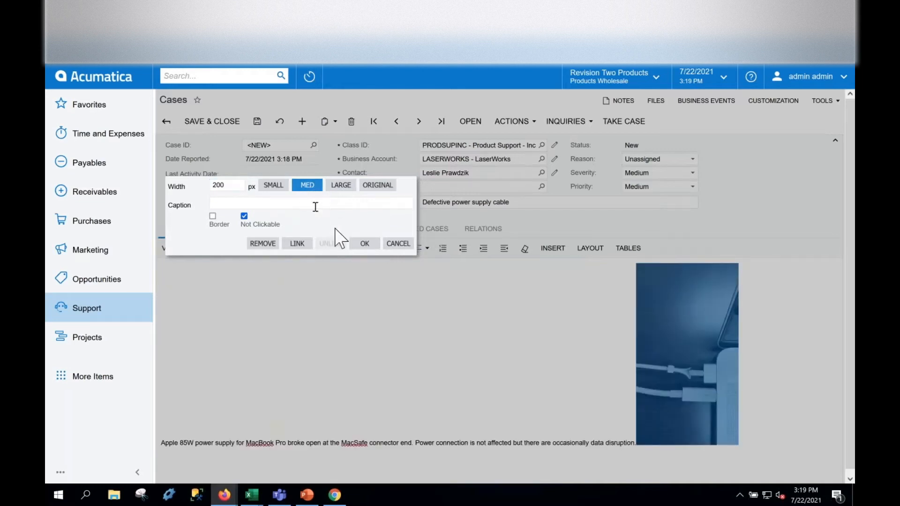
pyautogui.click(364, 244)
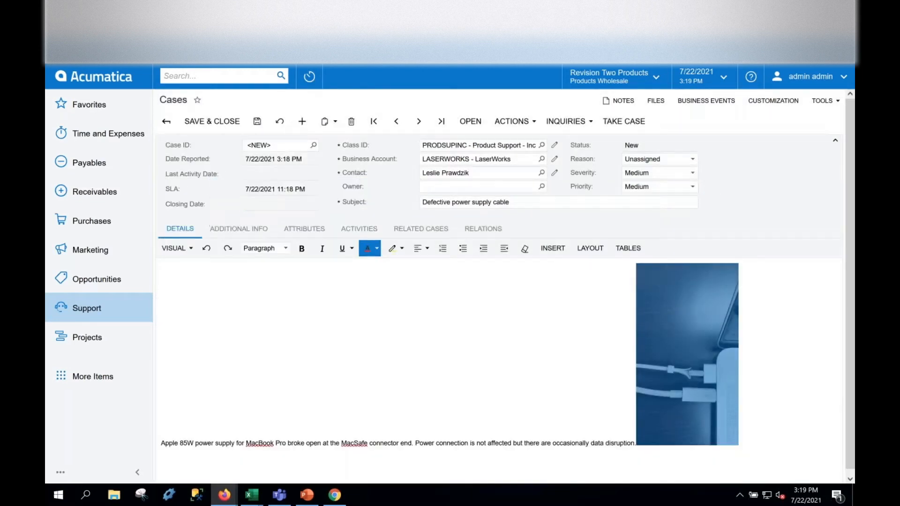
pyautogui.click(635, 444)
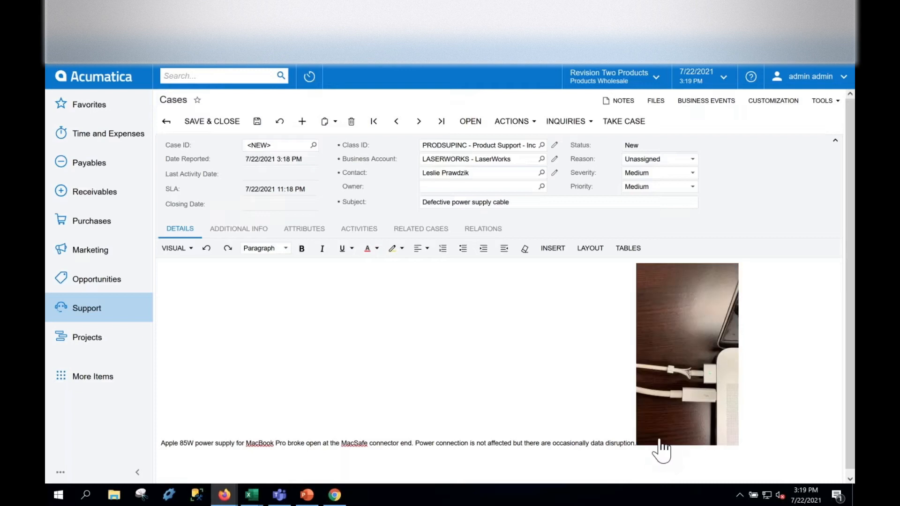
pyautogui.press('Return')
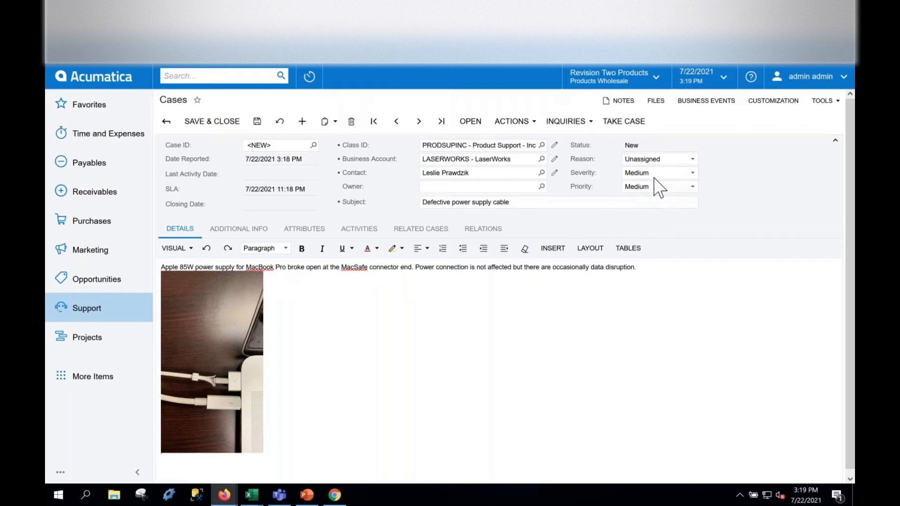
# Step: Save the new case and apply the assignment rules to assign its owner
pyautogui.click(302, 121)
pyautogui.hotkey('ctrl', 's')
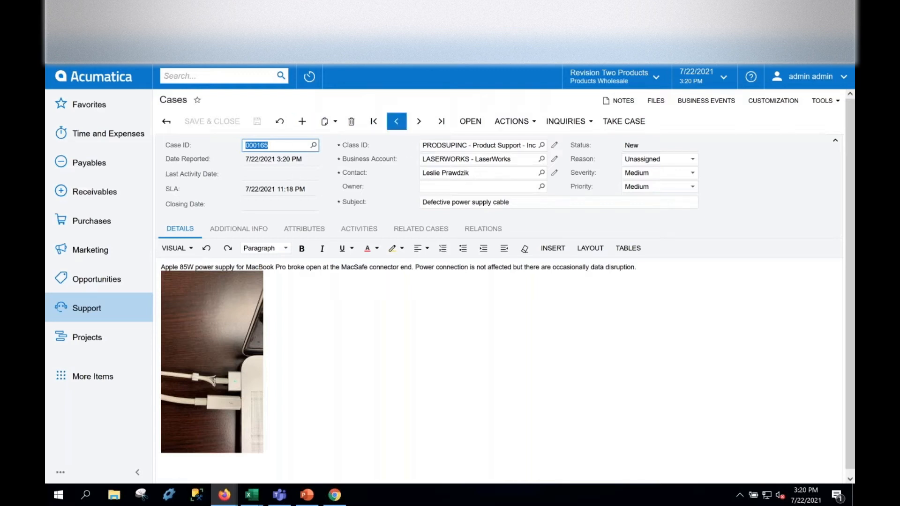
pyautogui.click(512, 122)
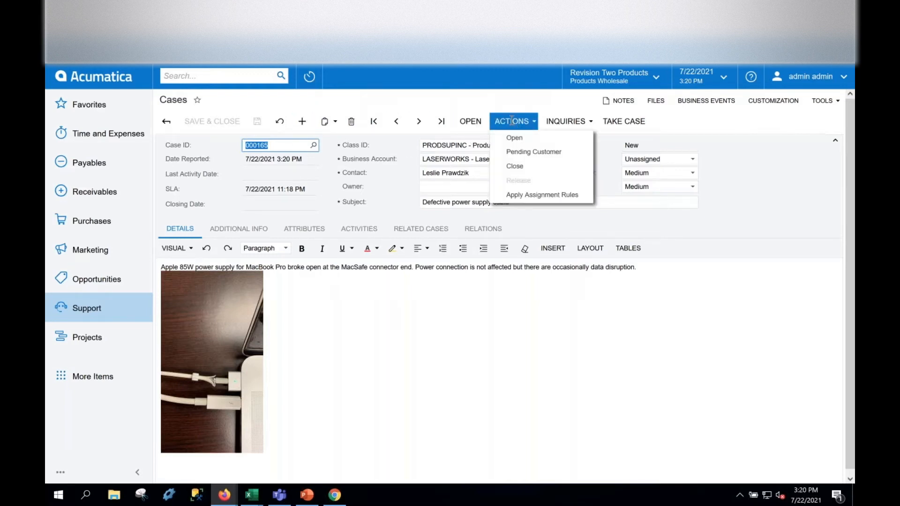
pyautogui.click(561, 198)
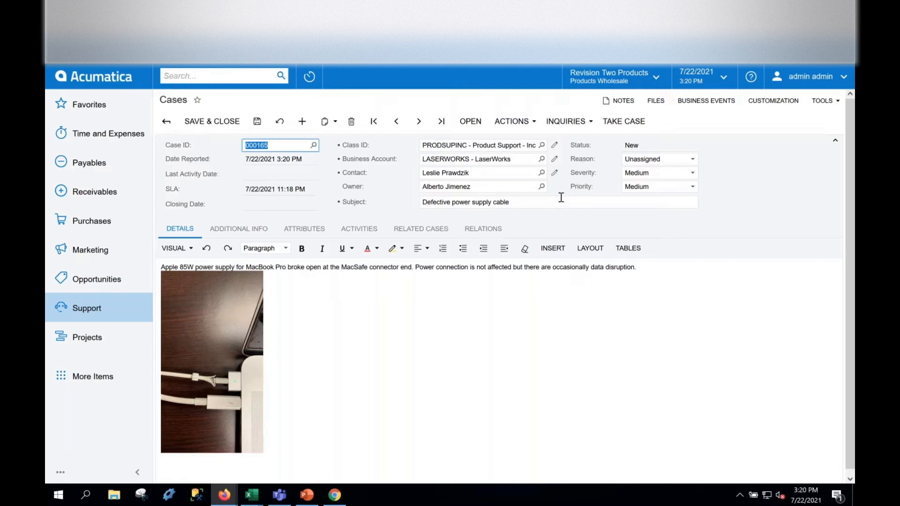
# Step: Open the case with the reason In Process and set its severity to Urgent
pyautogui.click(470, 121)
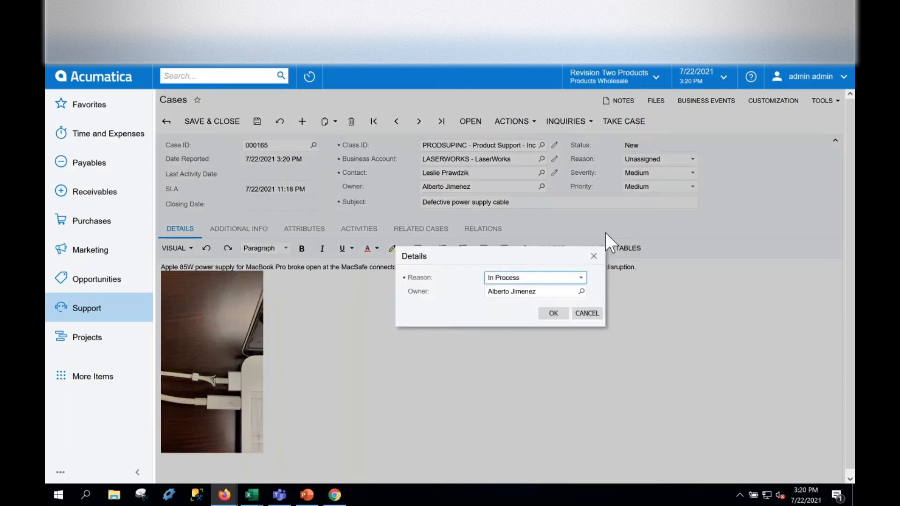
pyautogui.click(555, 315)
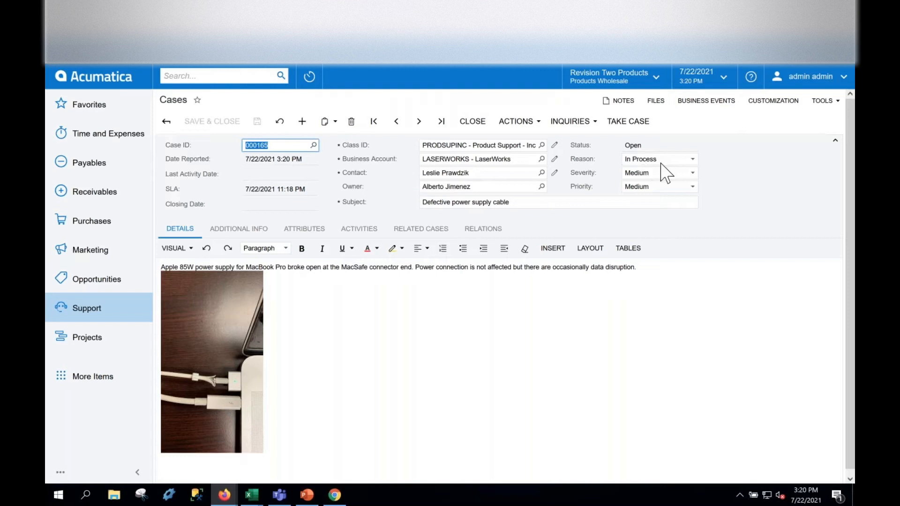
pyautogui.click(693, 173)
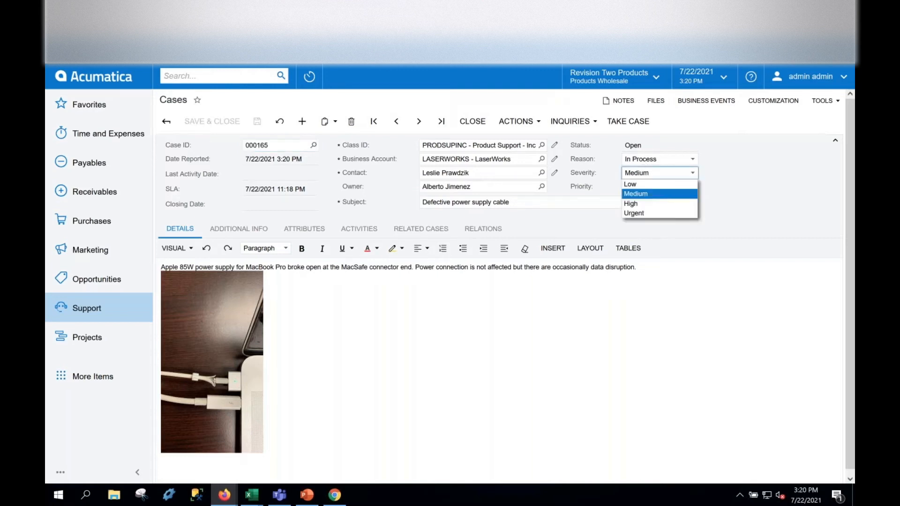
pyautogui.click(655, 215)
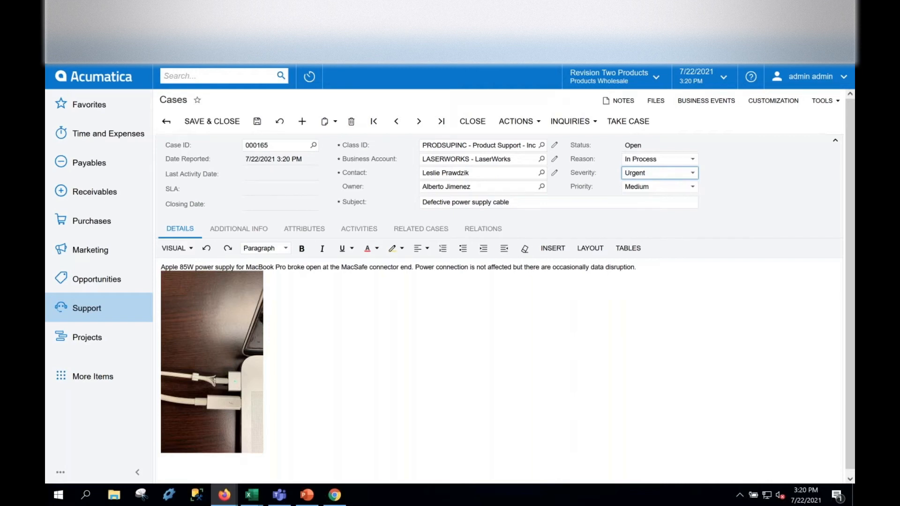
# Step: Reapply the assignment rules to the urgent case and save it
pyautogui.click(525, 126)
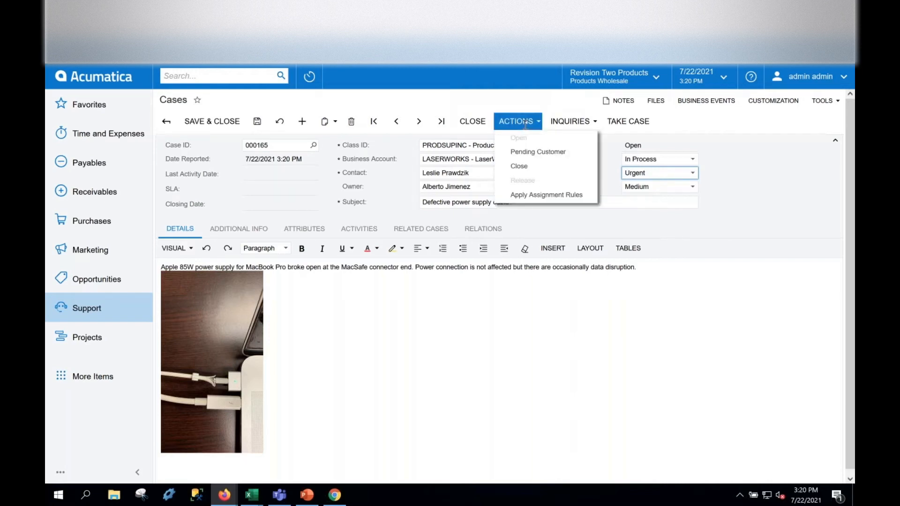
pyautogui.click(538, 195)
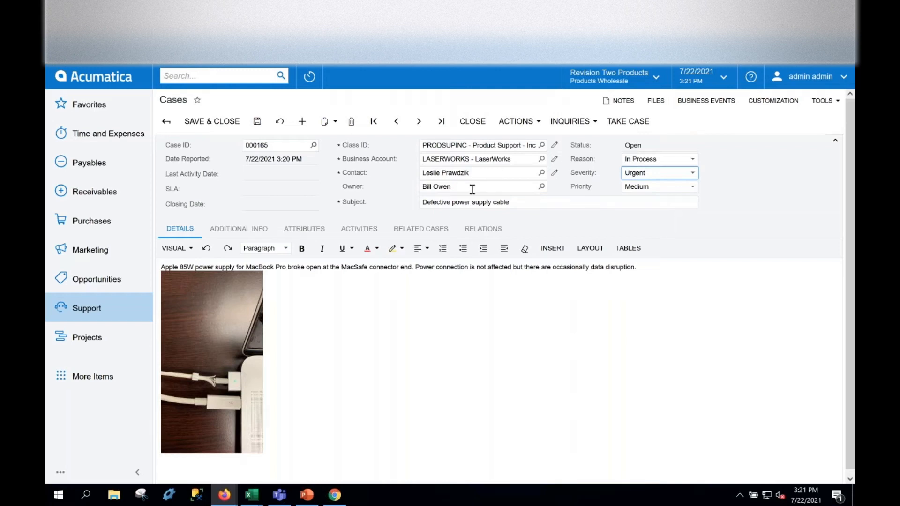
pyautogui.click(257, 124)
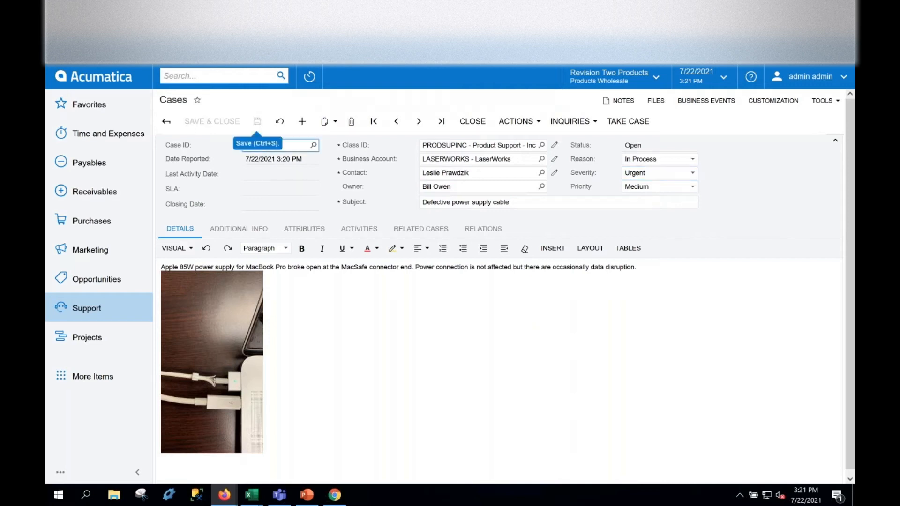
# Step: Add an email activity greeting the contact, with the message "We will replace your power supply" and a first-name sign-off, and save and close it
pyautogui.click(363, 229)
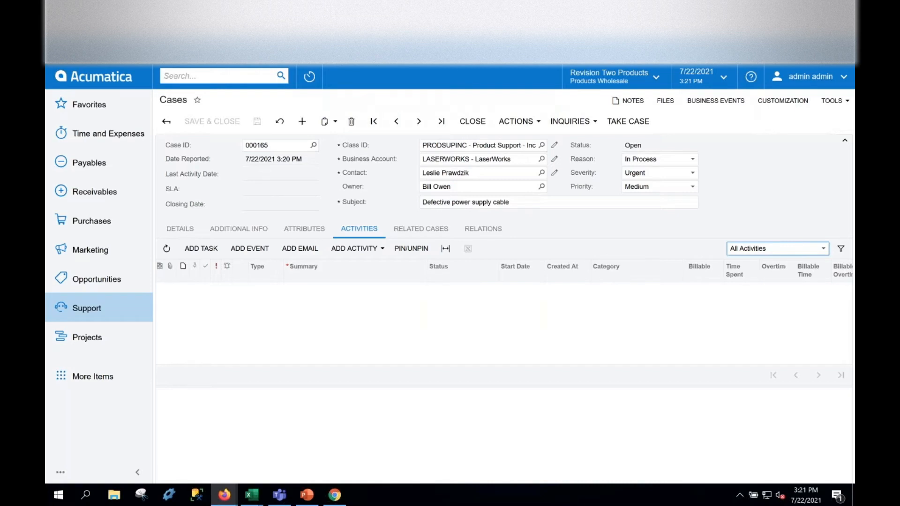
pyautogui.click(302, 249)
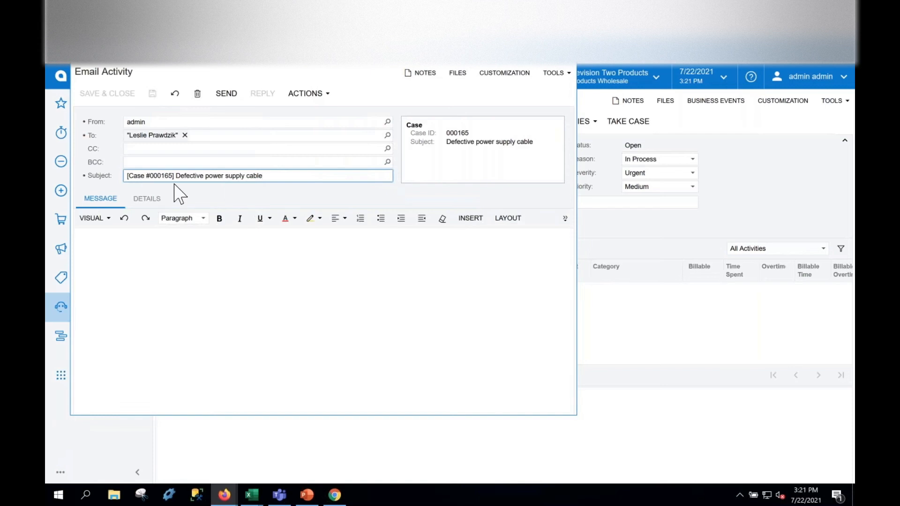
pyautogui.click(153, 240)
pyautogui.write('H')
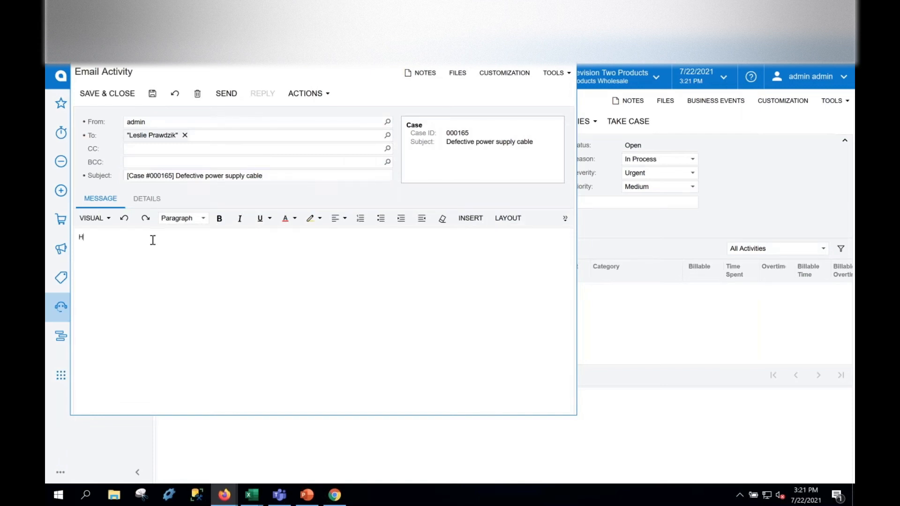
pyautogui.write('i Leslie,')
pyautogui.press('Return')
pyautogui.press('Return')
pyautogui.write('We will replace your power supply')
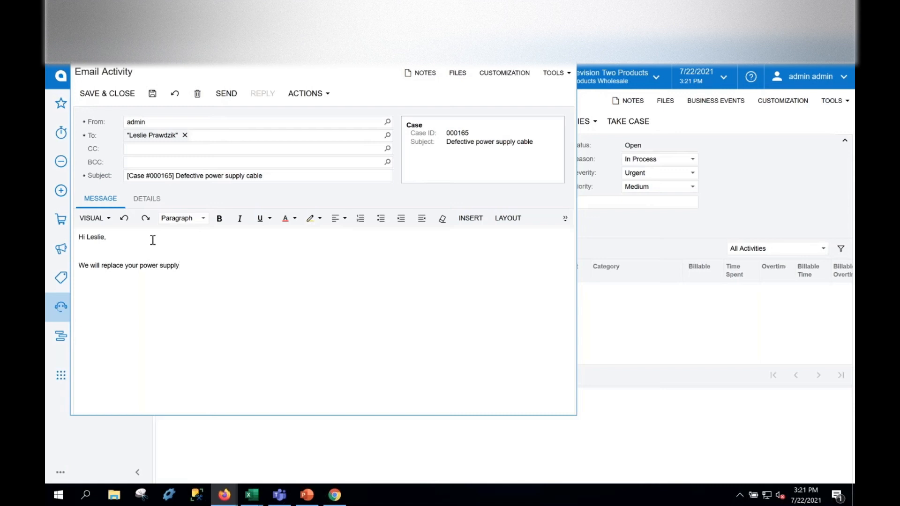
pyautogui.press('Return')
pyautogui.press('Return')
pyautogui.write('Eric')
pyautogui.click(107, 93)
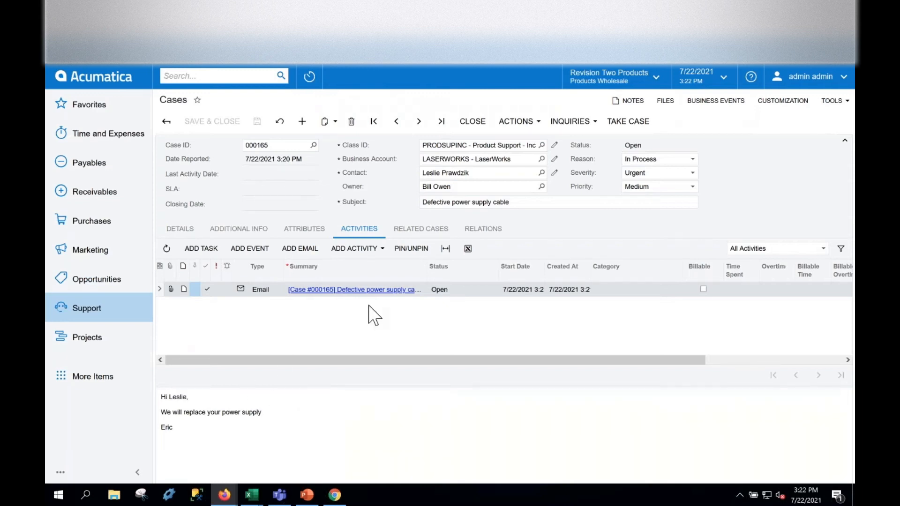
# Step: Add a work item activity to the case with the summary "Time to investigate issue" and the non-project code X as its project
pyautogui.click(375, 253)
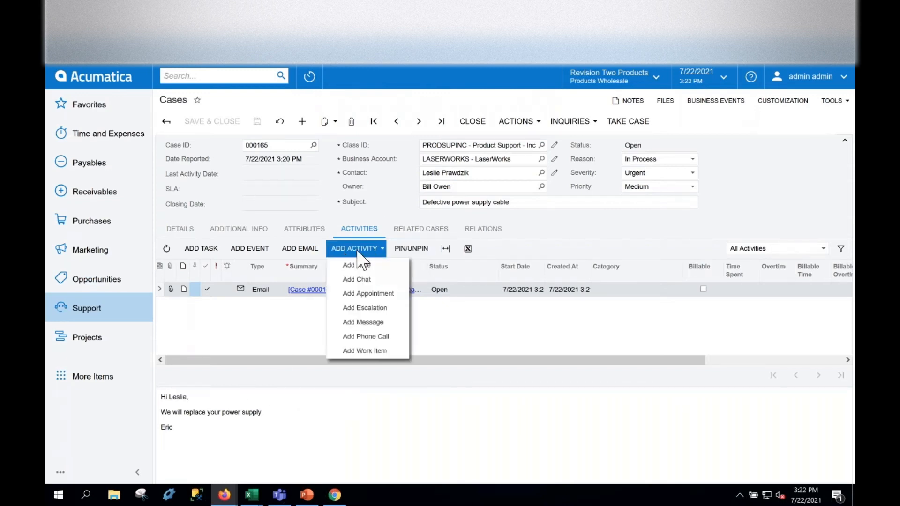
pyautogui.click(372, 352)
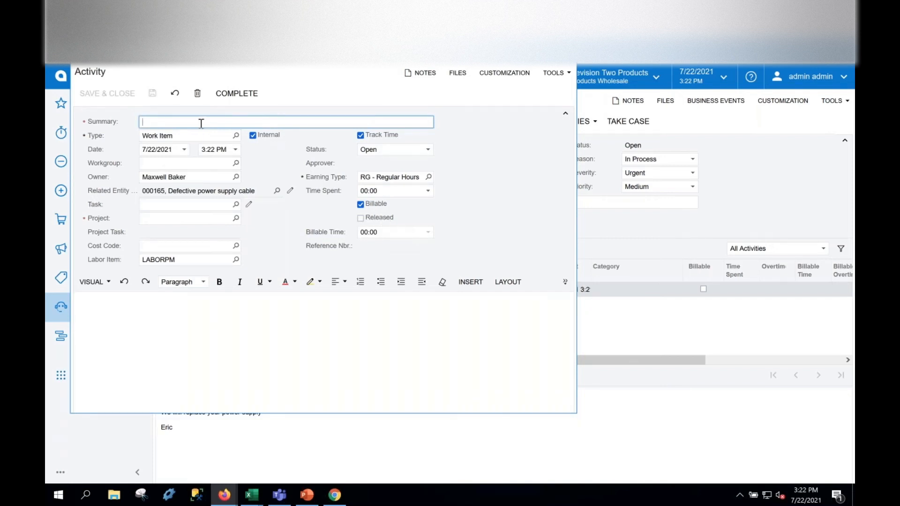
pyautogui.write('Time ')
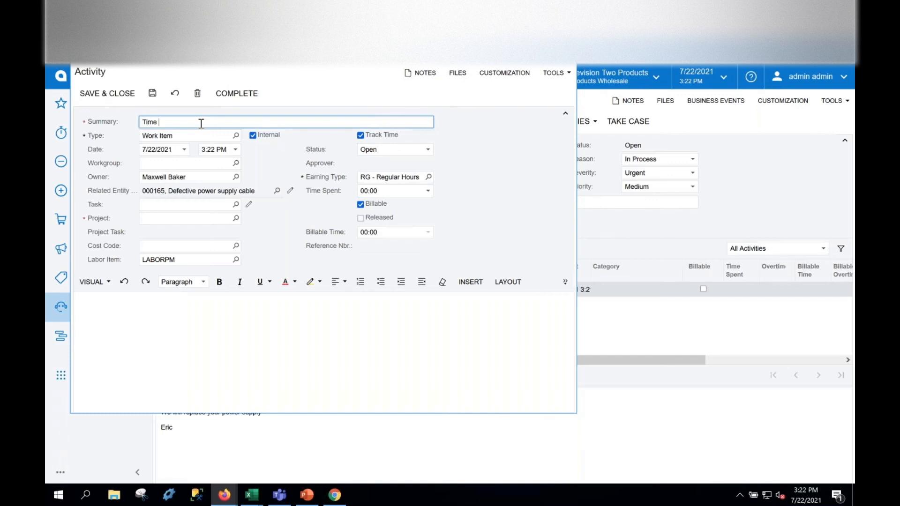
pyautogui.write('to investigate issue')
pyautogui.press('Tab')
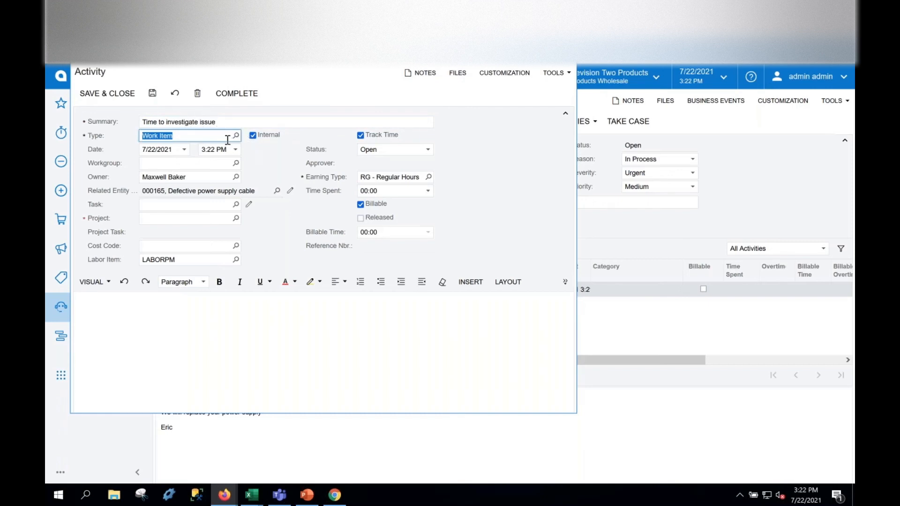
pyautogui.click(168, 222)
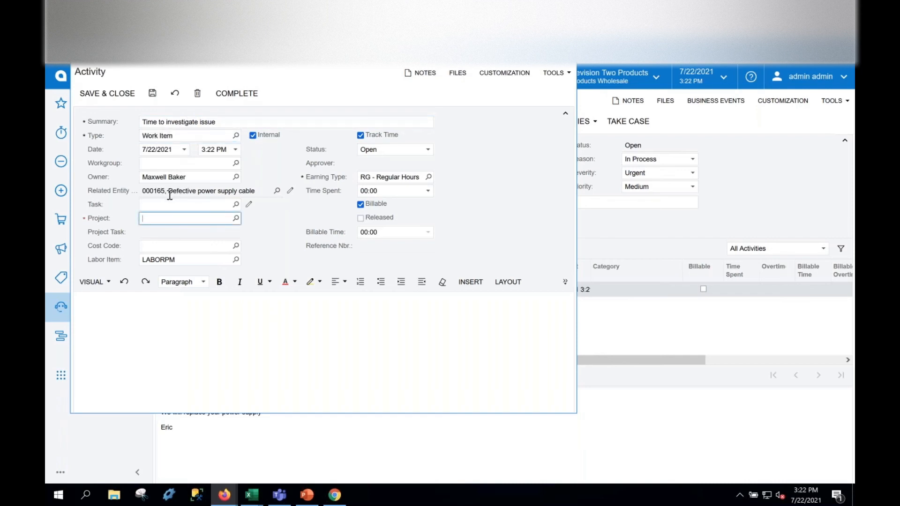
pyautogui.press('Tab')
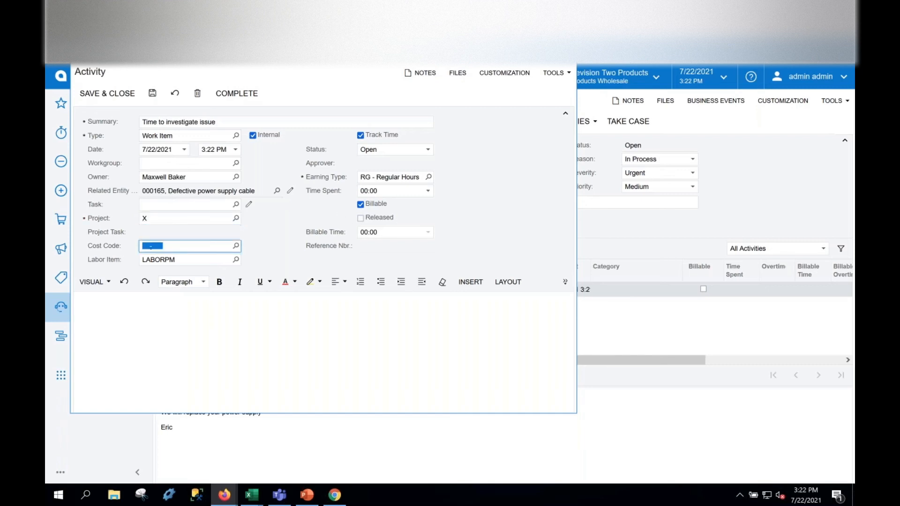
# Step: Set the work item's time spent to 00:30, save it and mark it as completed
pyautogui.click(378, 232)
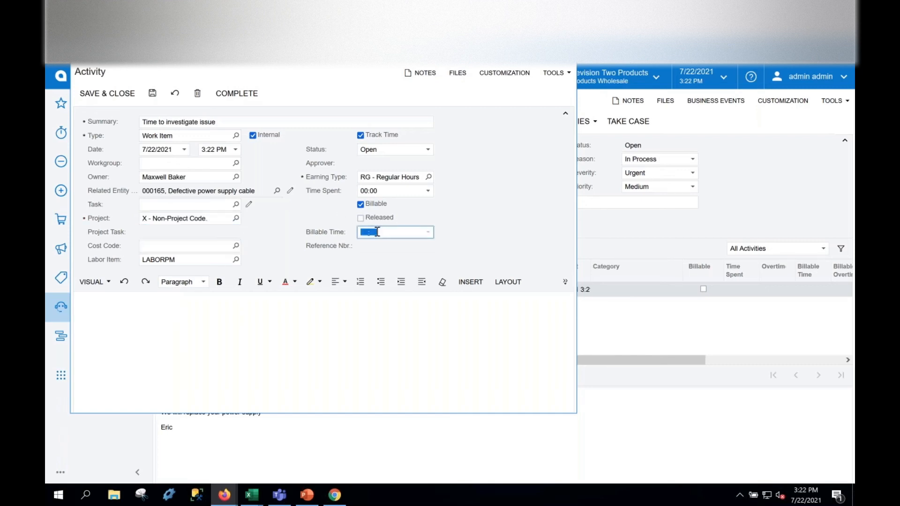
pyautogui.write('00')
pyautogui.click(381, 192)
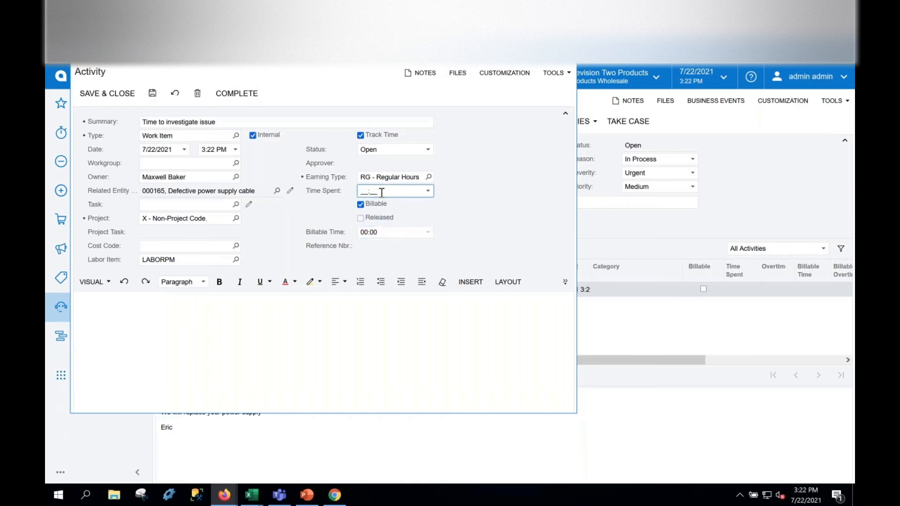
pyautogui.write('00:30')
pyautogui.press('Tab')
pyautogui.click(152, 93)
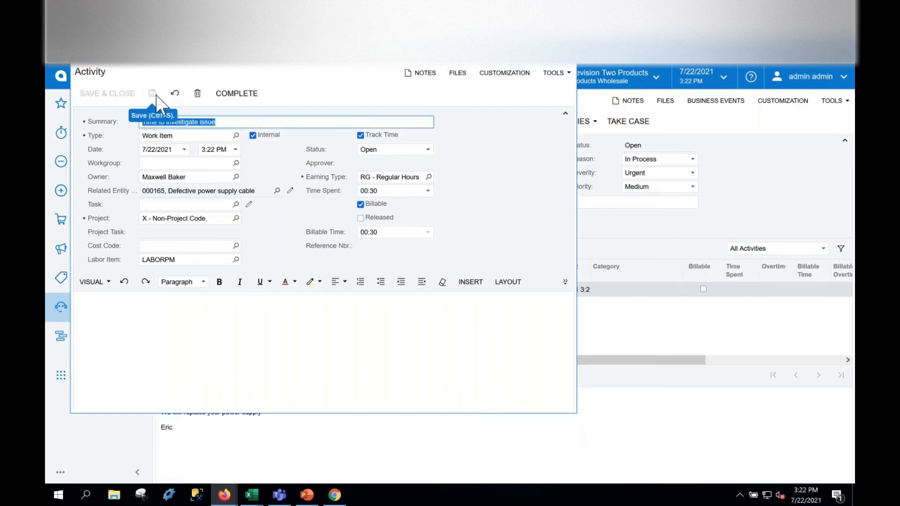
pyautogui.click(248, 98)
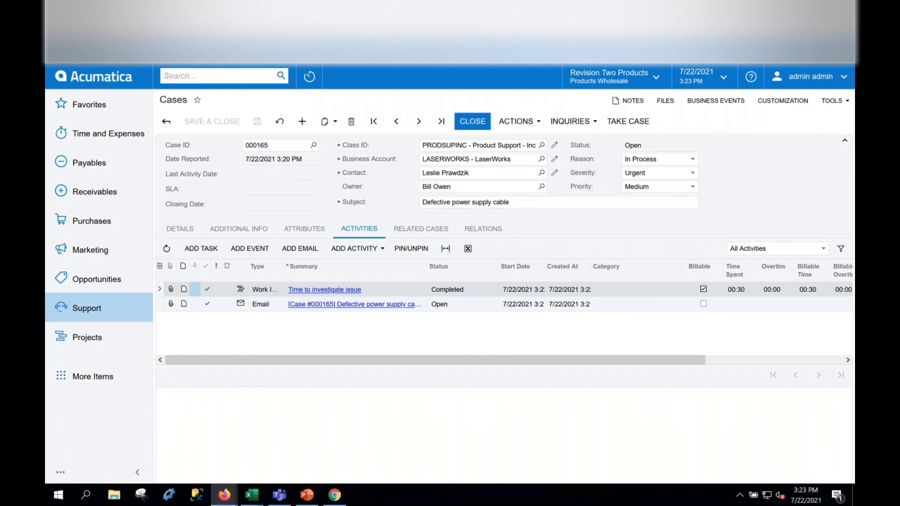
# Step: Close the case with the reason Resolved
pyautogui.click(473, 122)
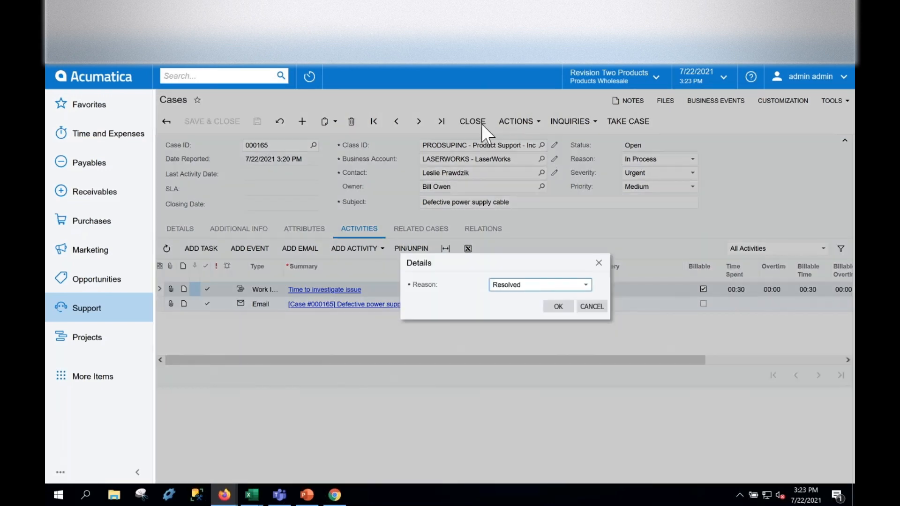
pyautogui.click(586, 287)
pyautogui.click(588, 295)
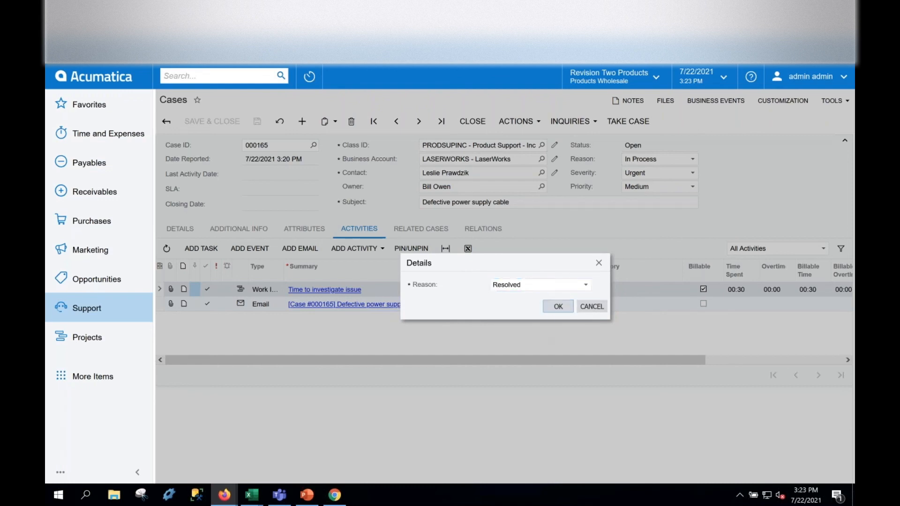
pyautogui.click(558, 306)
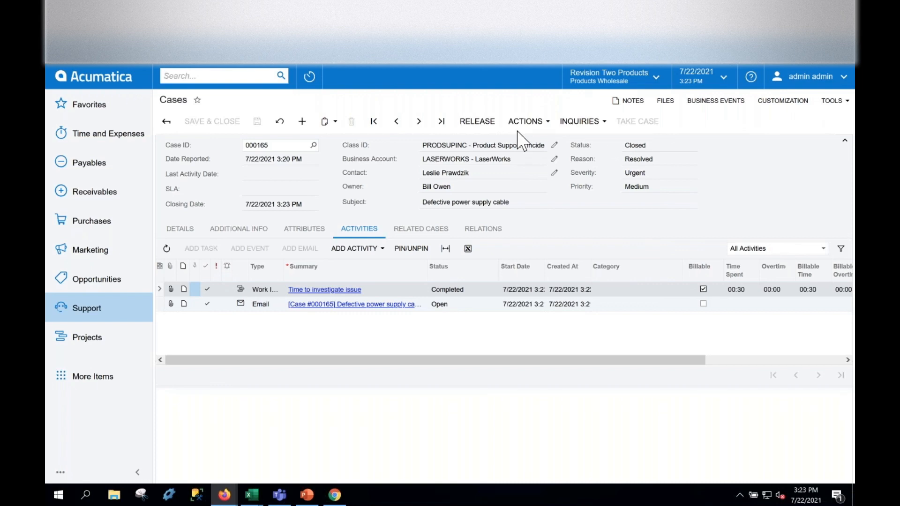
# Step: Release the closed case for billing and view its invoice
pyautogui.click(483, 124)
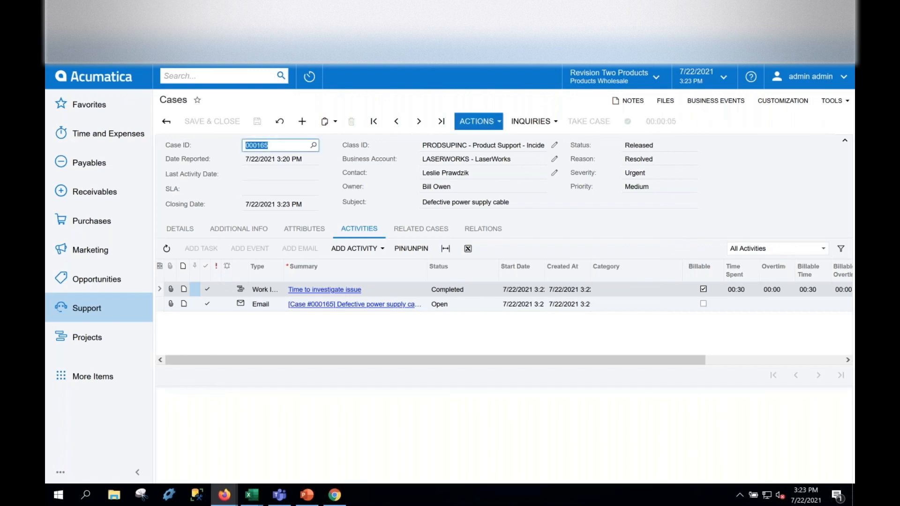
pyautogui.click(555, 124)
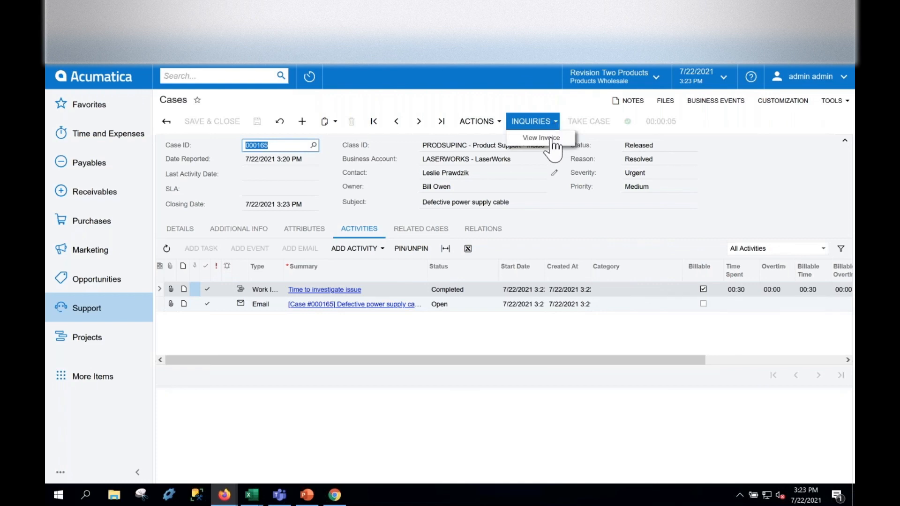
pyautogui.click(552, 141)
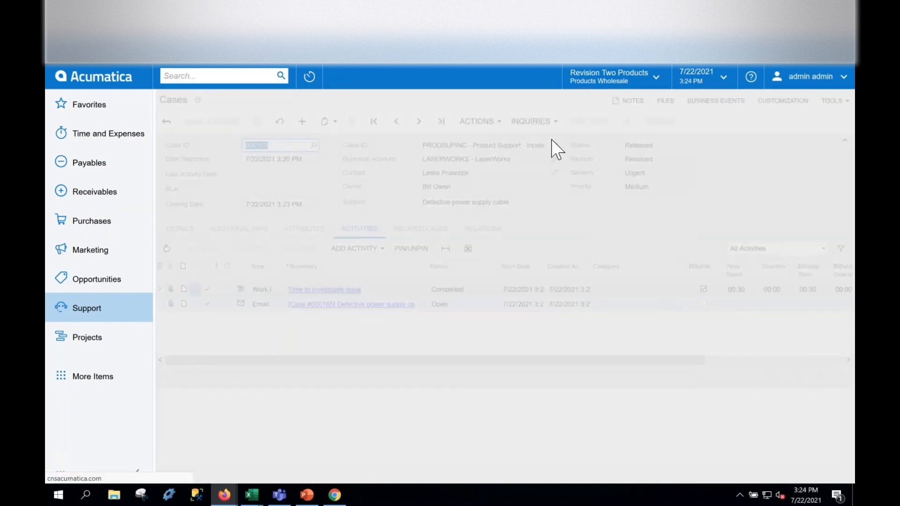